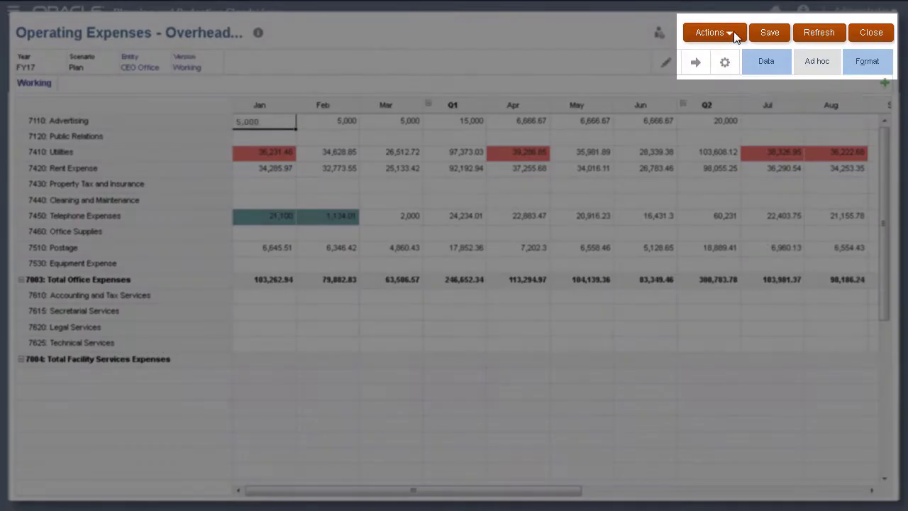
Show the form's Actions menu, then the Data side panel's Format options
{"action": "left_click", "coordinate": [731, 33]}
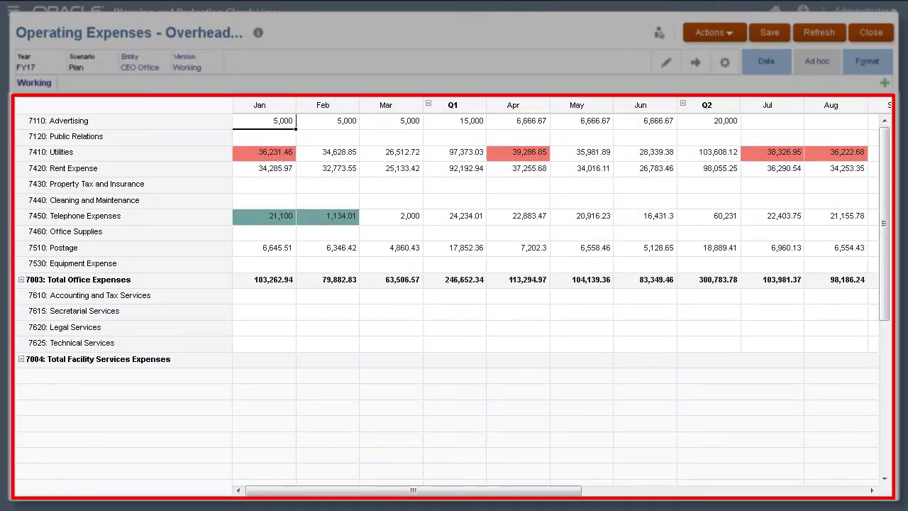
{"action": "left_click", "coordinate": [782, 66]}
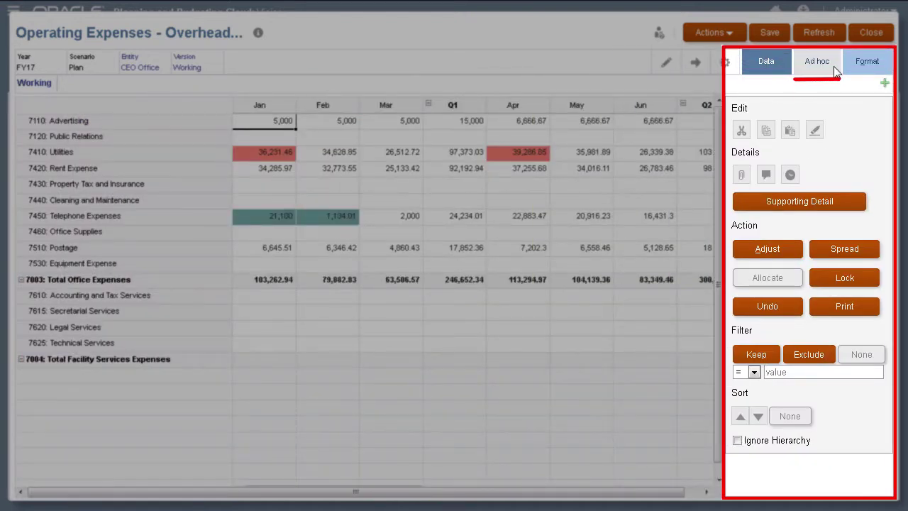
{"action": "left_click", "coordinate": [881, 68]}
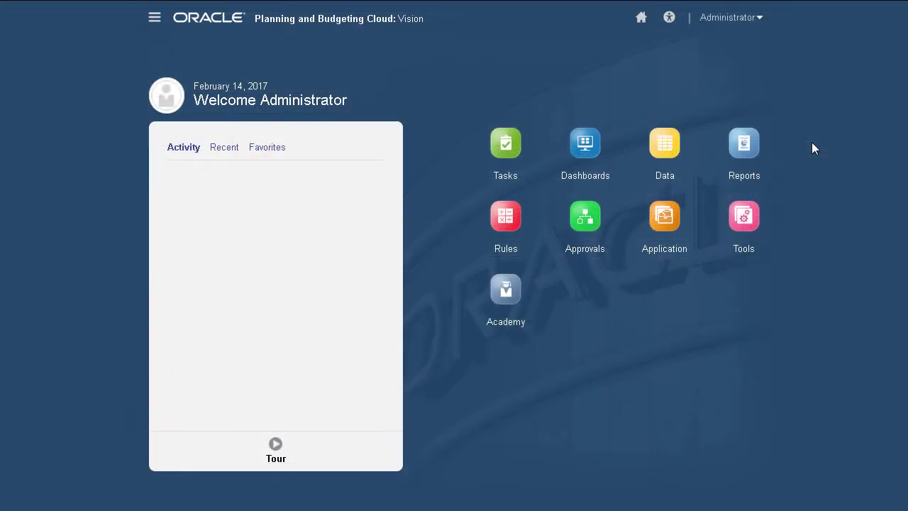
Open the Operating Expenses - Overhead Depts form for the CEO Office entity
{"action": "left_click", "coordinate": [664, 143]}
{"action": "type", "text": "Operating"}
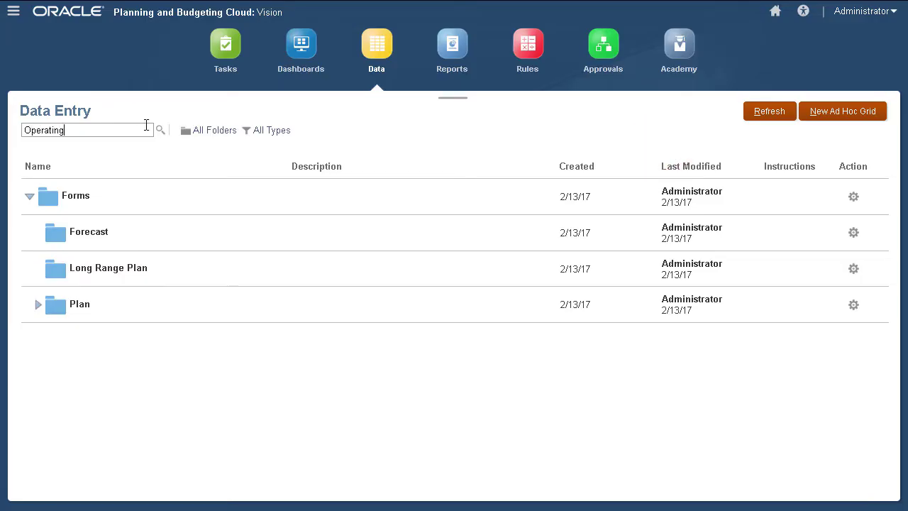
{"action": "left_click", "coordinate": [39, 304]}
{"action": "left_click", "coordinate": [195, 378]}
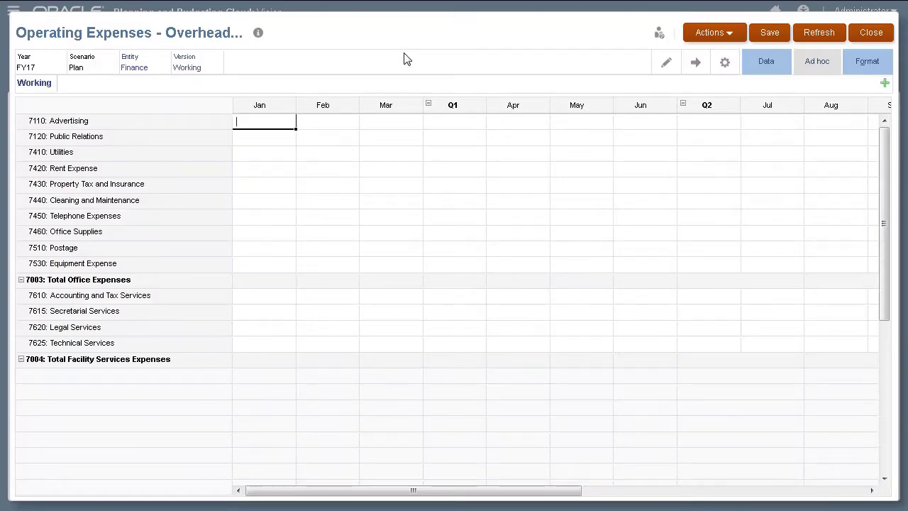
{"action": "left_click", "coordinate": [139, 69]}
{"action": "left_click", "coordinate": [368, 188]}
{"action": "left_click", "coordinate": [659, 83]}
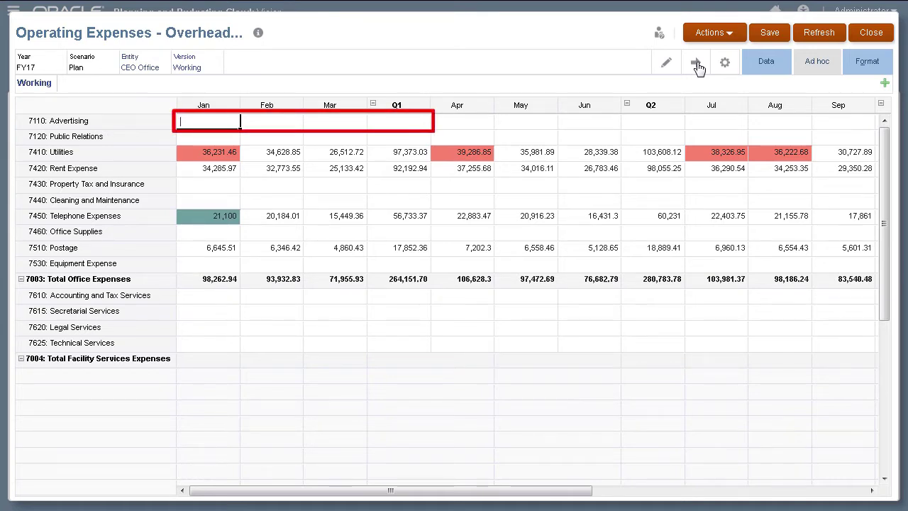
Enter 5,000 Advertising for Jan, Feb and Mar, and lock Rent Expense
{"action": "type", "text": "5"}
{"action": "type", "text": "000"}
{"action": "key", "text": "Tab"}
{"action": "type", "text": "5"}
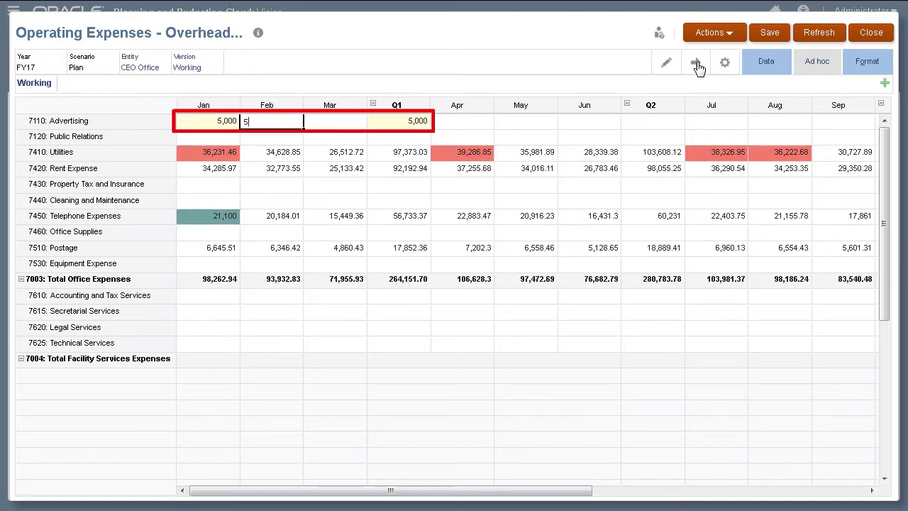
{"action": "type", "text": "000"}
{"action": "key", "text": "Tab"}
{"action": "type", "text": "5,0"}
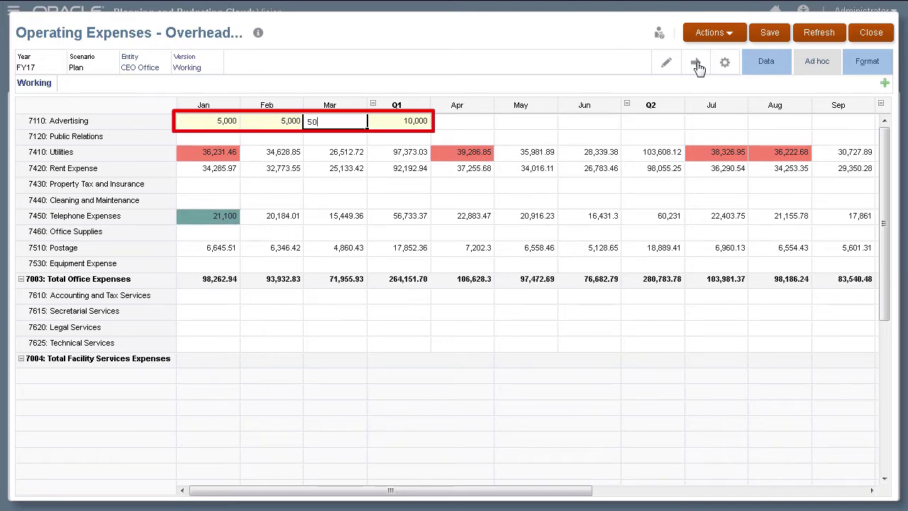
{"action": "type", "text": "00"}
{"action": "key", "text": "Tab"}
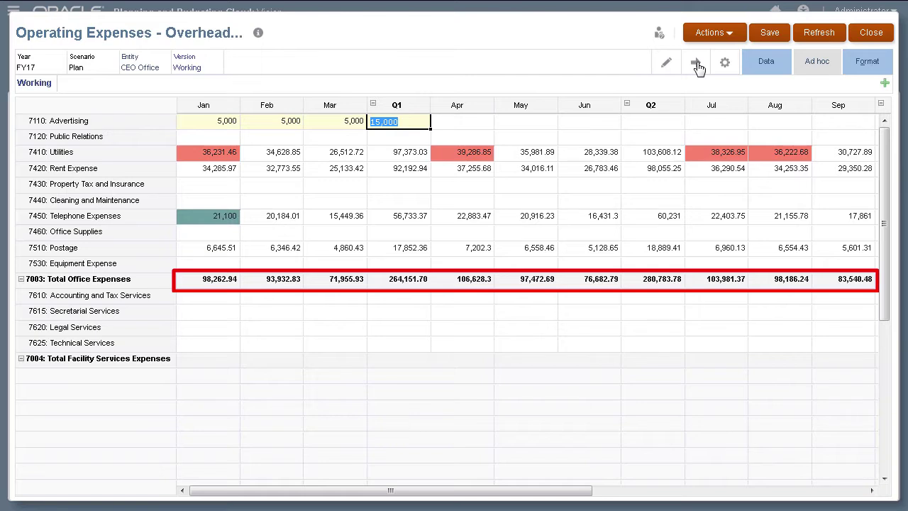
{"action": "left_click", "coordinate": [751, 65]}
{"action": "left_click", "coordinate": [831, 279]}
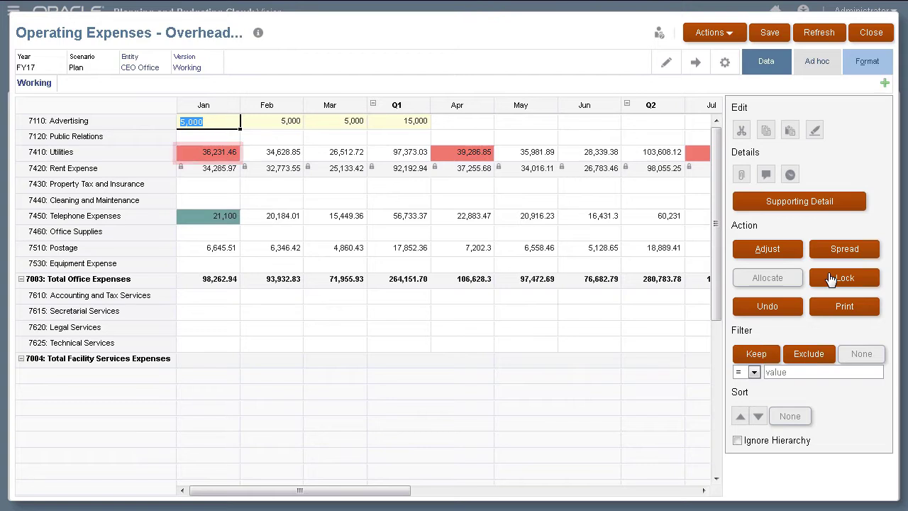
Save the Feb Telephone Expenses supporting detail, giving 1,134.01
{"action": "left_click", "coordinate": [295, 220]}
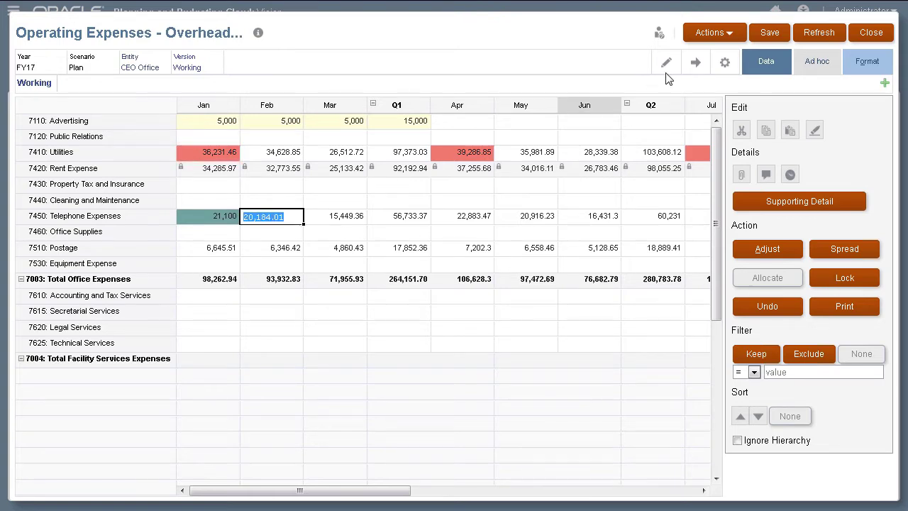
{"action": "left_click", "coordinate": [727, 39]}
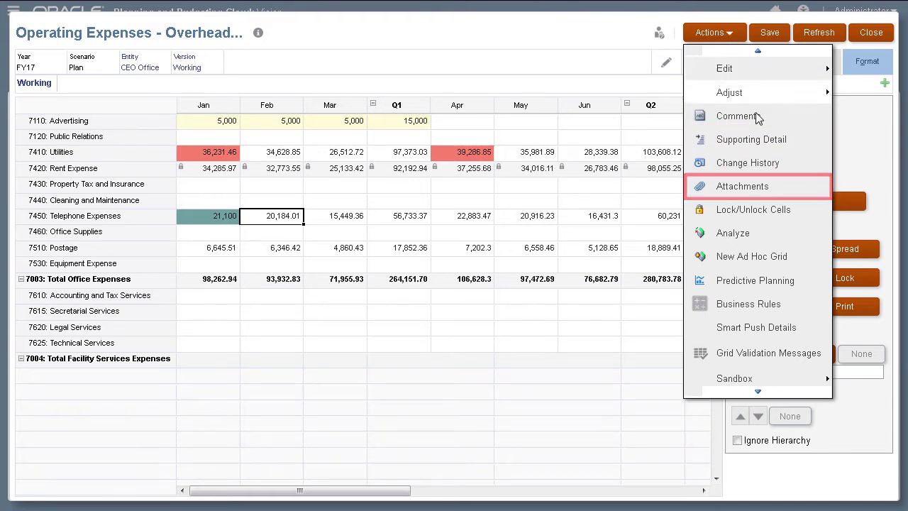
{"action": "left_click", "coordinate": [756, 139]}
{"action": "left_click", "coordinate": [633, 43]}
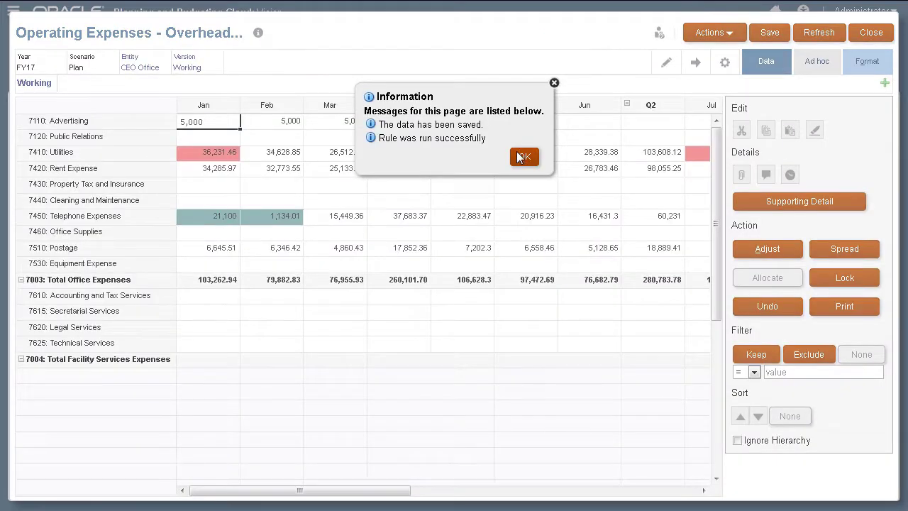
{"action": "left_click", "coordinate": [523, 157]}
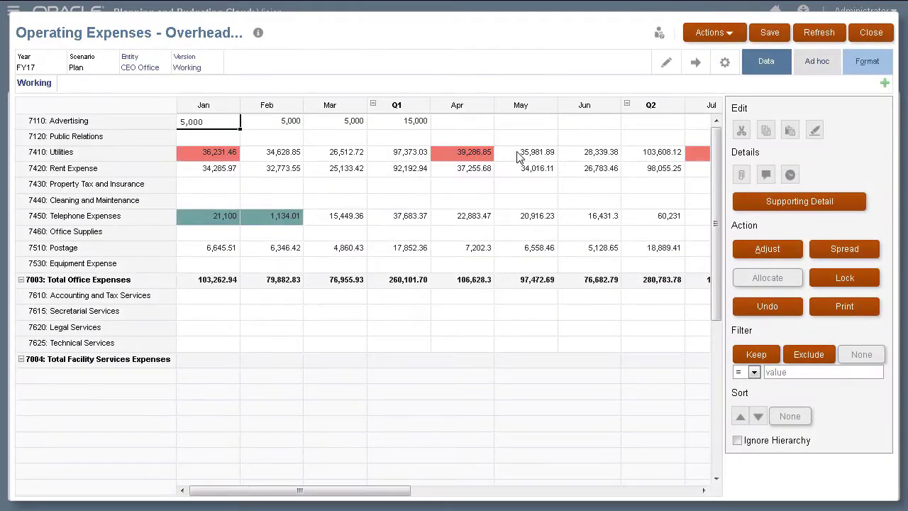
Set March Telephone Expenses to 2,000 and save the form
{"action": "left_click", "coordinate": [333, 215]}
{"action": "type", "text": "2000"}
{"action": "key", "text": "Return"}
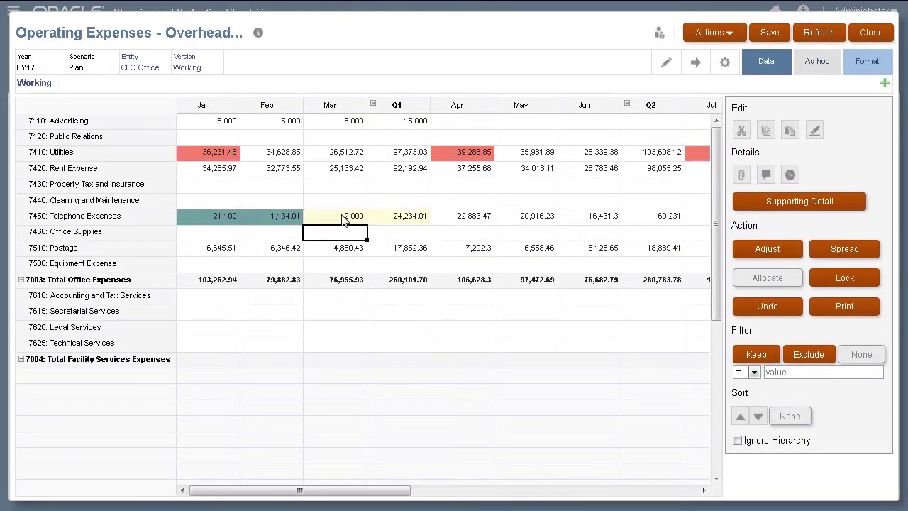
{"action": "left_click", "coordinate": [778, 37]}
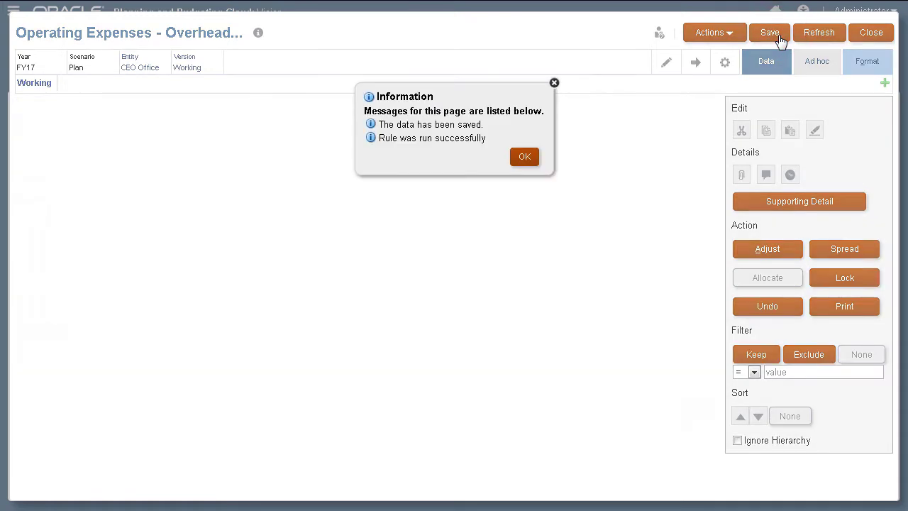
{"action": "left_click", "coordinate": [529, 160]}
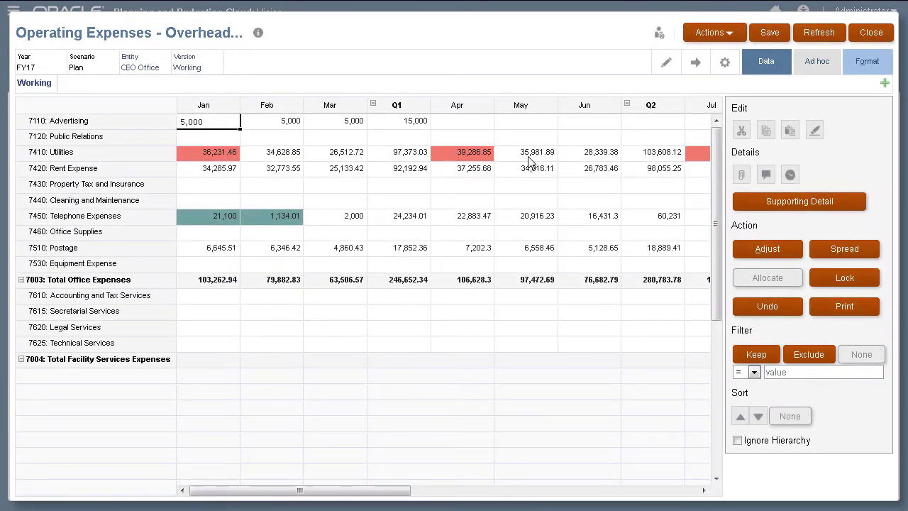
Enter 5,000 in Q1 and Apr Telephone Expenses, then refresh to discard them
{"action": "left_click", "coordinate": [406, 218]}
{"action": "type", "text": "5000"}
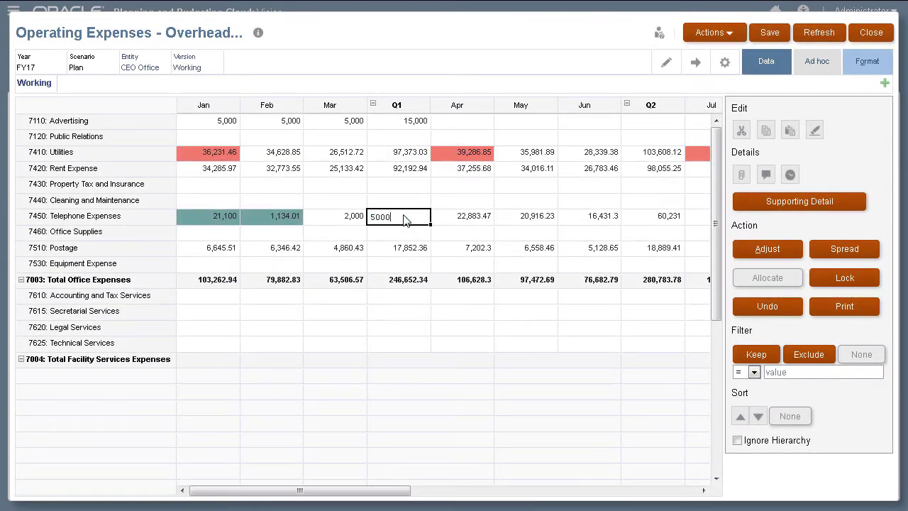
{"action": "left_click", "coordinate": [434, 220]}
{"action": "type", "text": "5,000"}
{"action": "key", "text": "Return"}
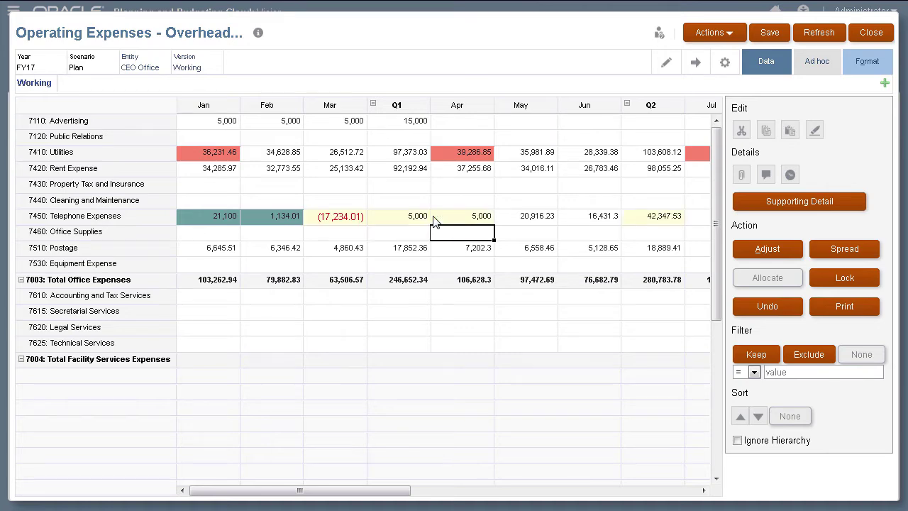
{"action": "left_click", "coordinate": [822, 37]}
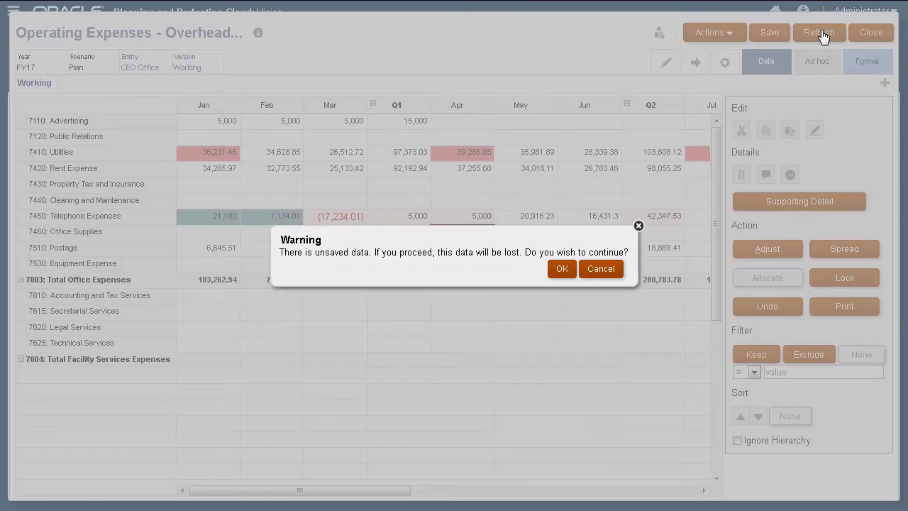
{"action": "left_click", "coordinate": [563, 269]}
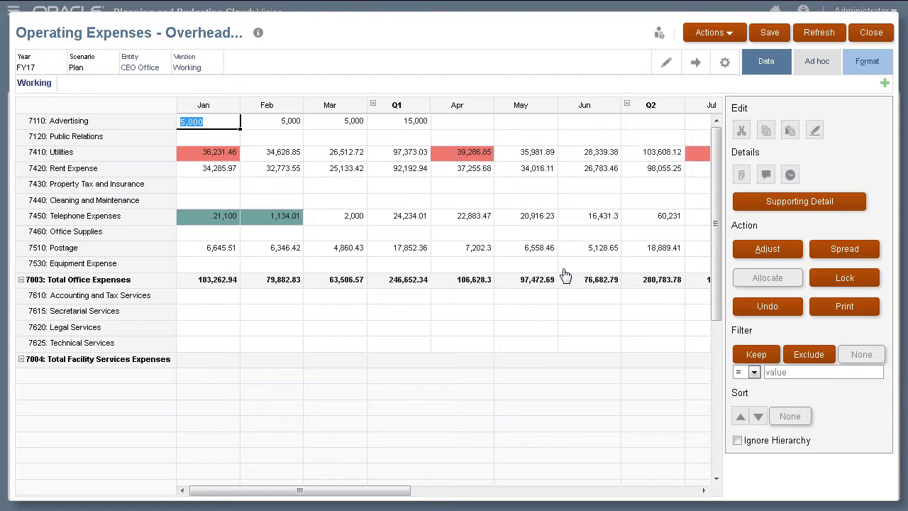
Turn on autosave in the Overhead Depts form definition and reopen the form
{"action": "left_click", "coordinate": [871, 34]}
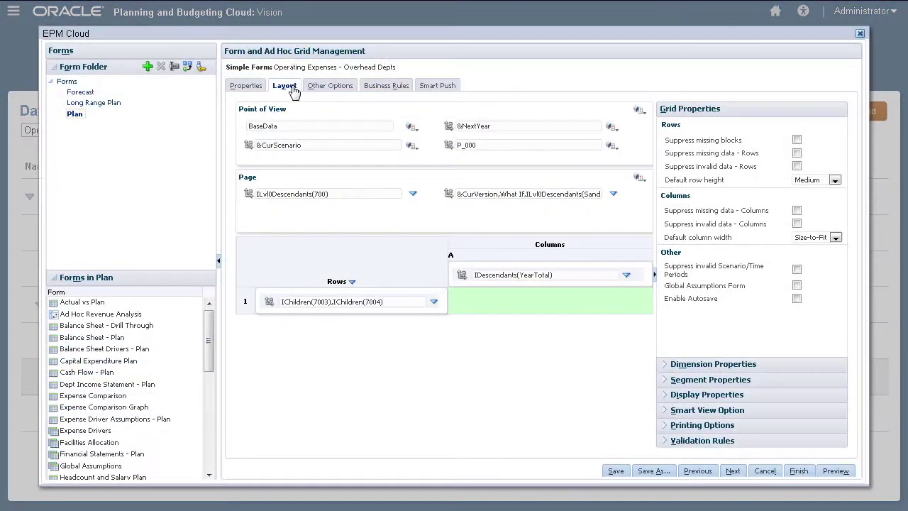
{"action": "left_click", "coordinate": [796, 299]}
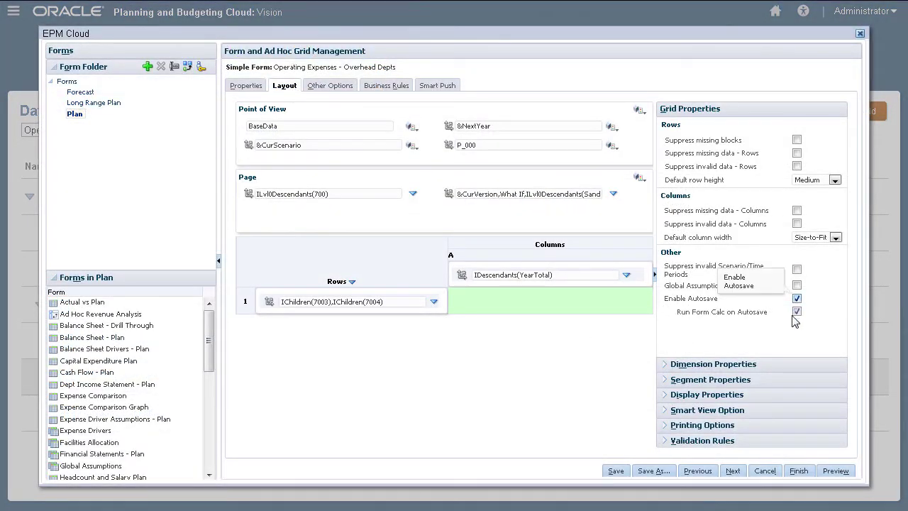
{"action": "left_click", "coordinate": [796, 471]}
{"action": "left_click", "coordinate": [193, 376]}
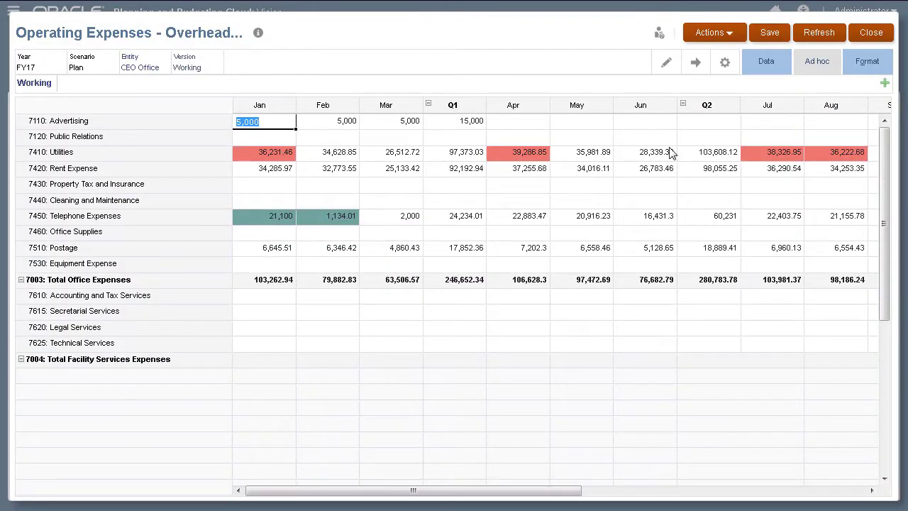
Enter 17,000 in Q2 Advertising, then undo it with Ctrl+Z
{"action": "left_click", "coordinate": [705, 126]}
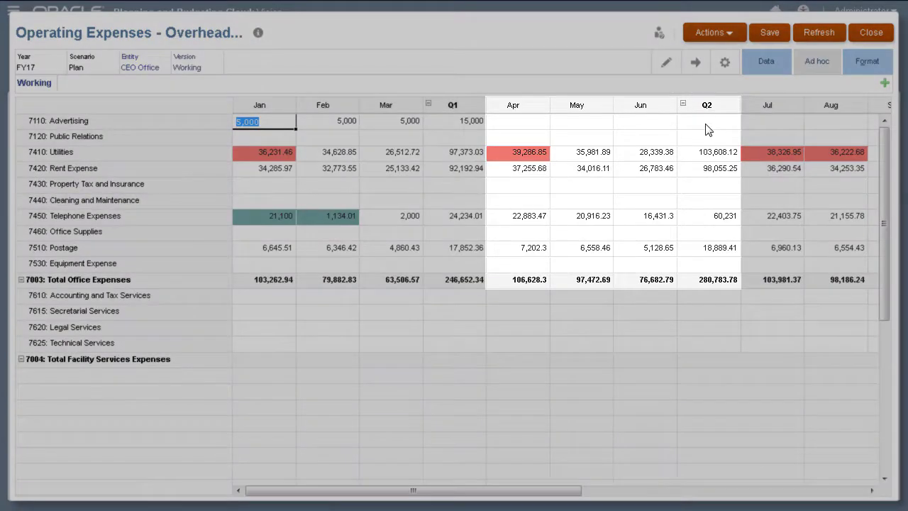
{"action": "type", "text": "17000"}
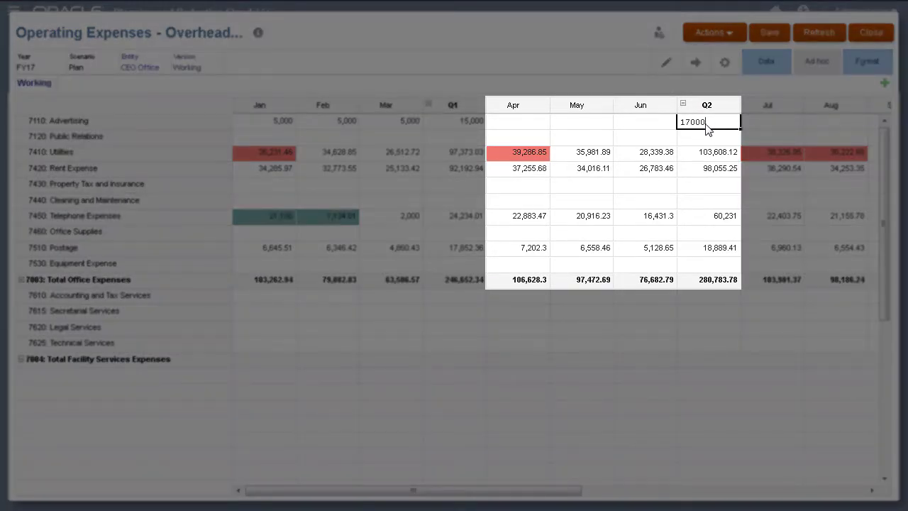
{"action": "key", "text": "Return"}
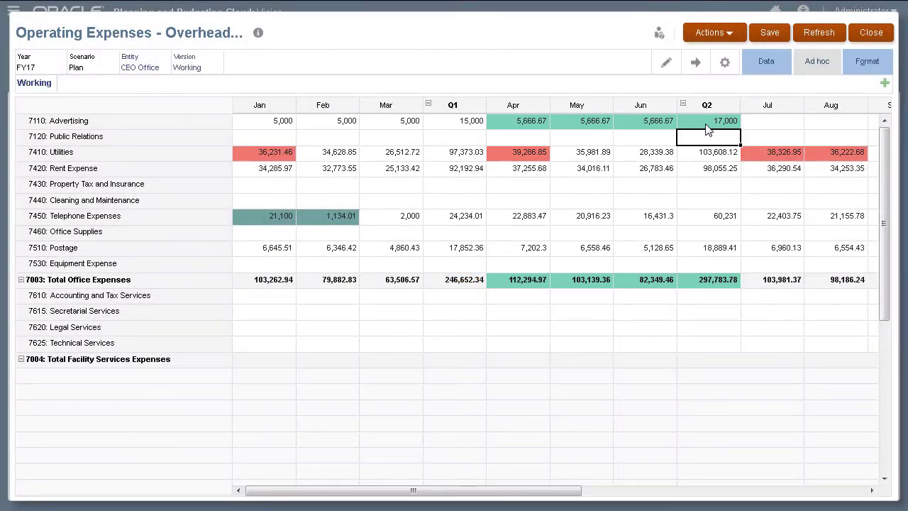
{"action": "key", "text": "ctrl+z"}
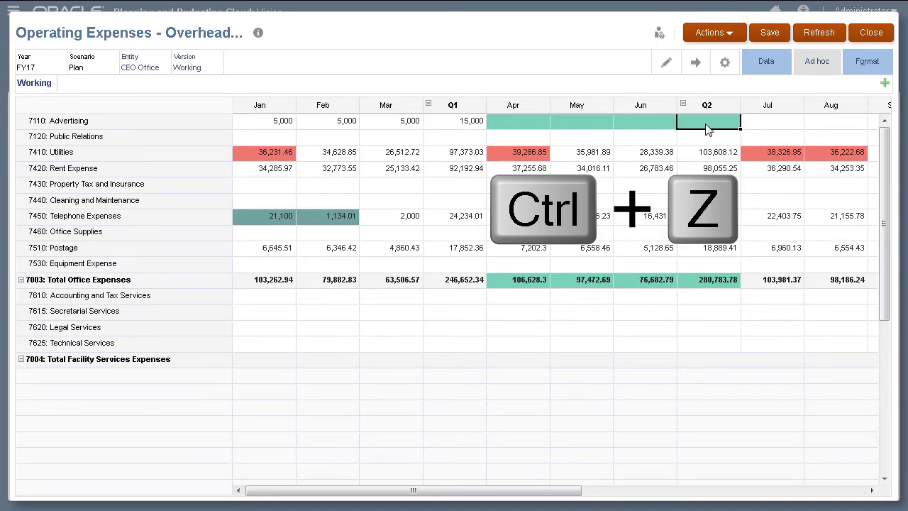
{"action": "left_click", "coordinate": [705, 124]}
Enter 20,000 for Q2 Advertising (6,666.67 per month), then move along the Feb column
{"action": "type", "text": "20000"}
{"action": "key", "text": "Return"}
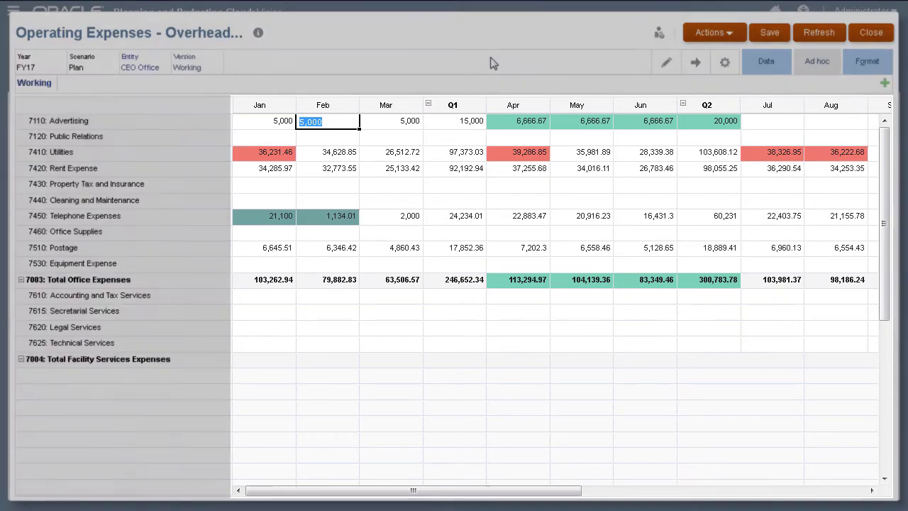
{"action": "key", "text": "Down"}
{"action": "key", "text": "Down"}
{"action": "key", "text": "Down"}
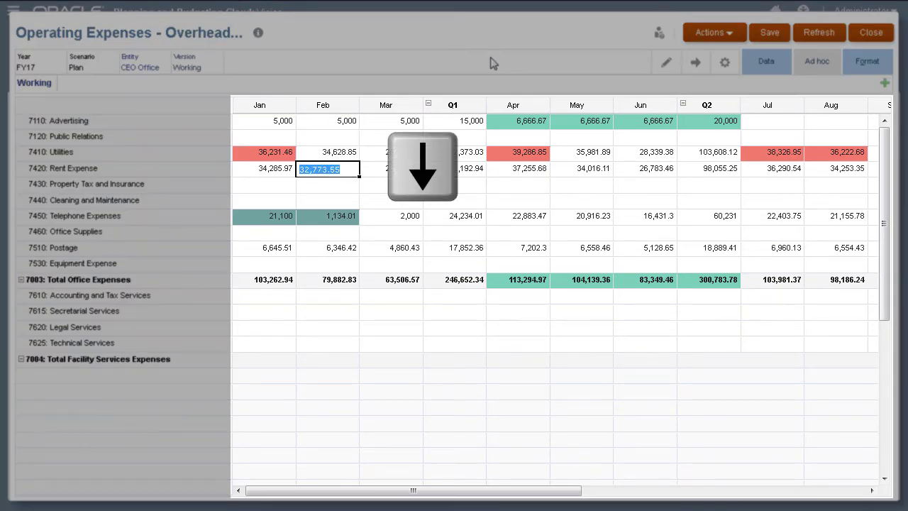
{"action": "key", "text": "Down"}
{"action": "key", "text": "Up"}
{"action": "key", "text": "Up"}
{"action": "key", "text": "Up"}
{"action": "key", "text": "Up"}
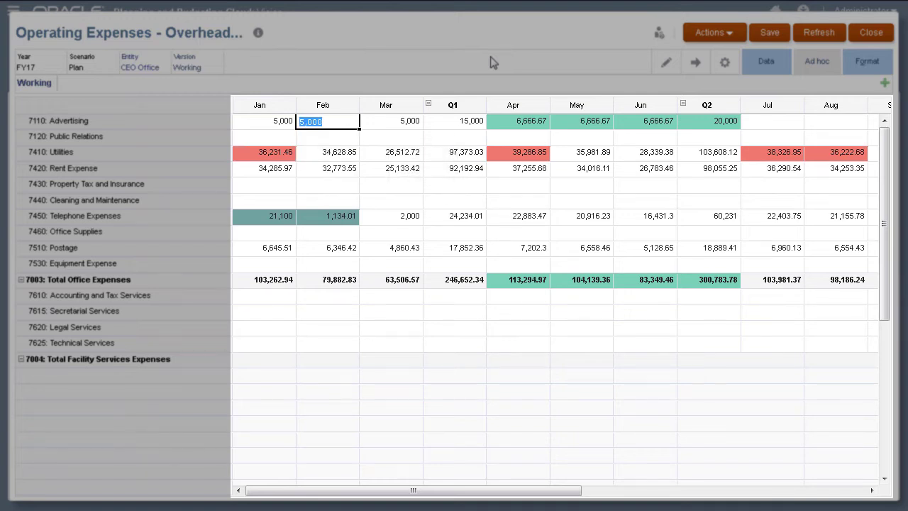
Navigate the grid with Tab, Shift+Tab, Enter, Ctrl+Home and Ctrl+End without editing
{"action": "key", "text": "Tab"}
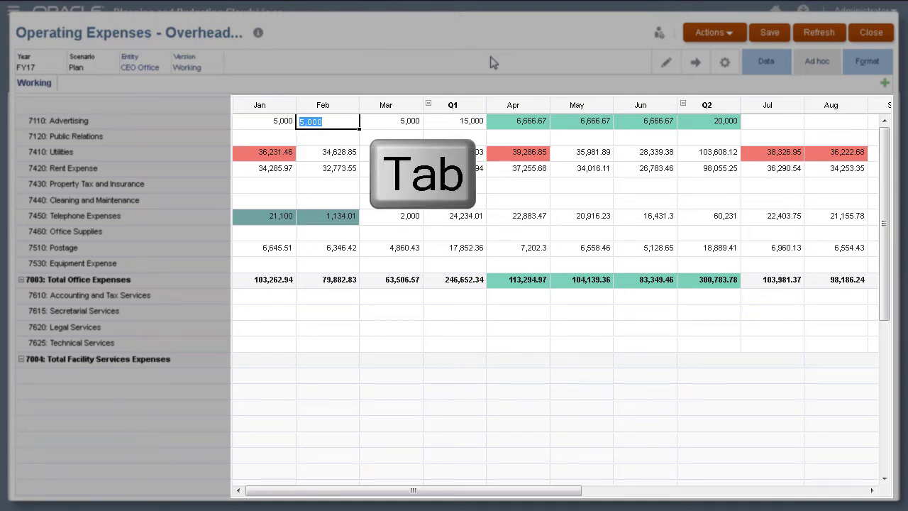
{"action": "key", "text": "Tab"}
{"action": "key", "text": "Tab"}
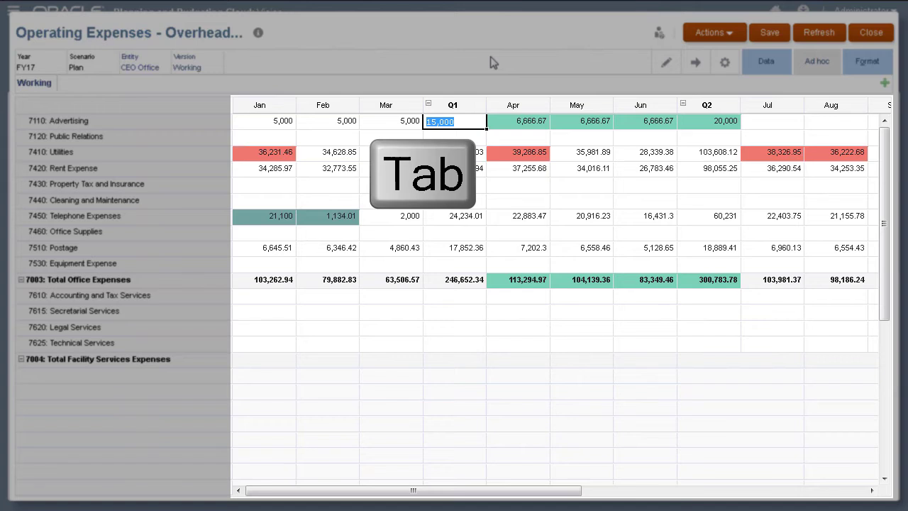
{"action": "key", "text": "shift+Tab"}
{"action": "key", "text": "shift+Tab"}
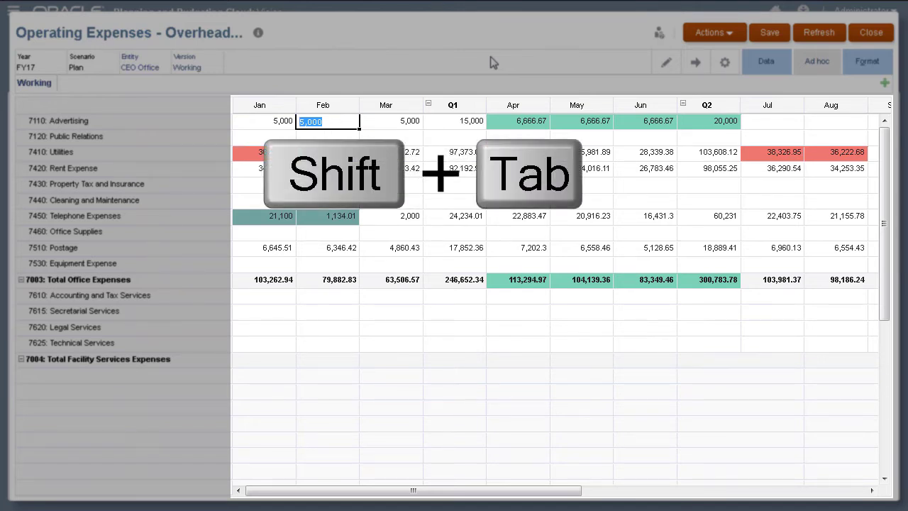
{"action": "key", "text": "Return"}
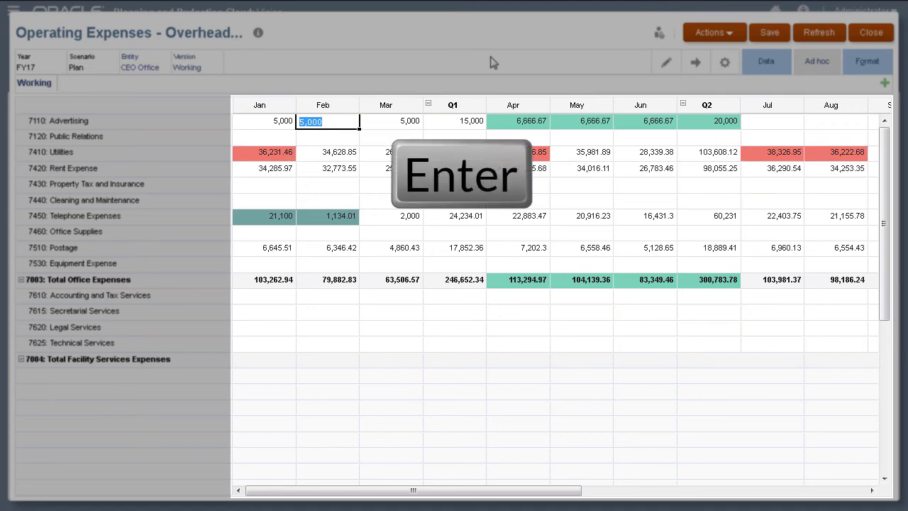
{"action": "key", "text": "Return"}
{"action": "key", "text": "Return"}
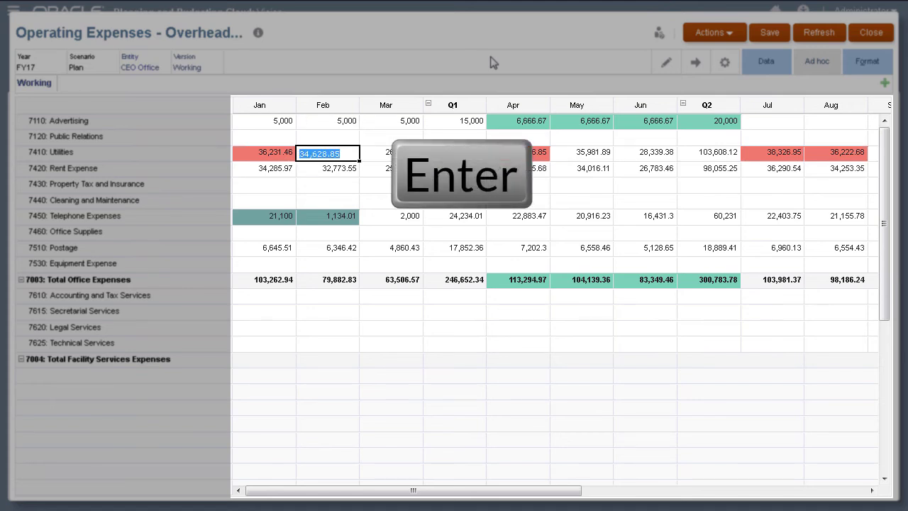
{"action": "key", "text": "ctrl+Home"}
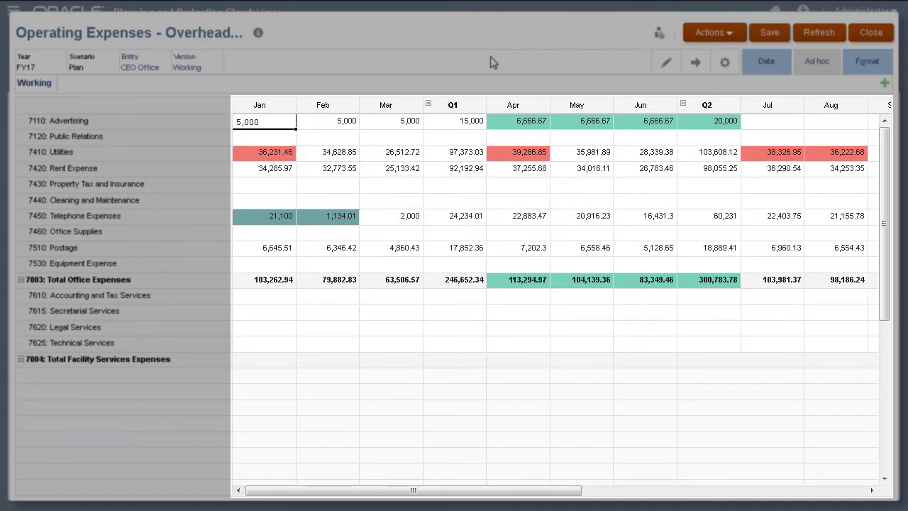
{"action": "key", "text": "ctrl+End"}
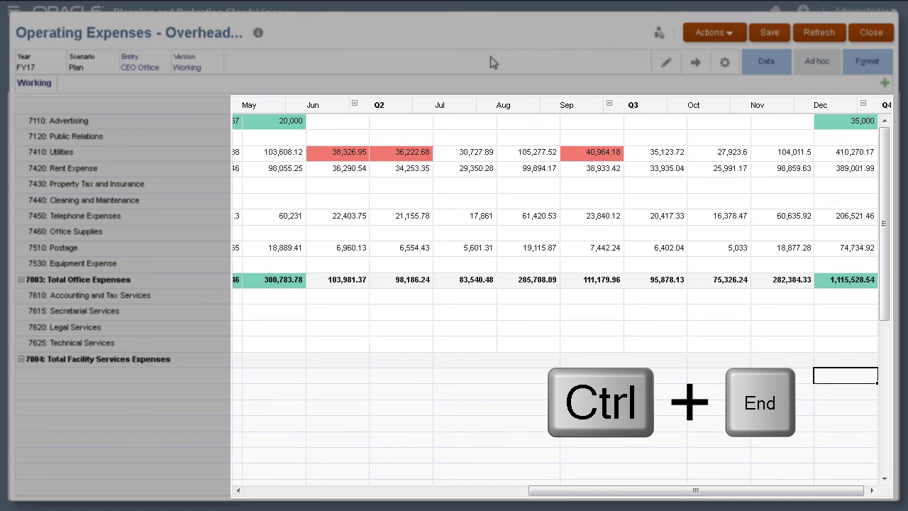
{"action": "key", "text": "ctrl+Home"}
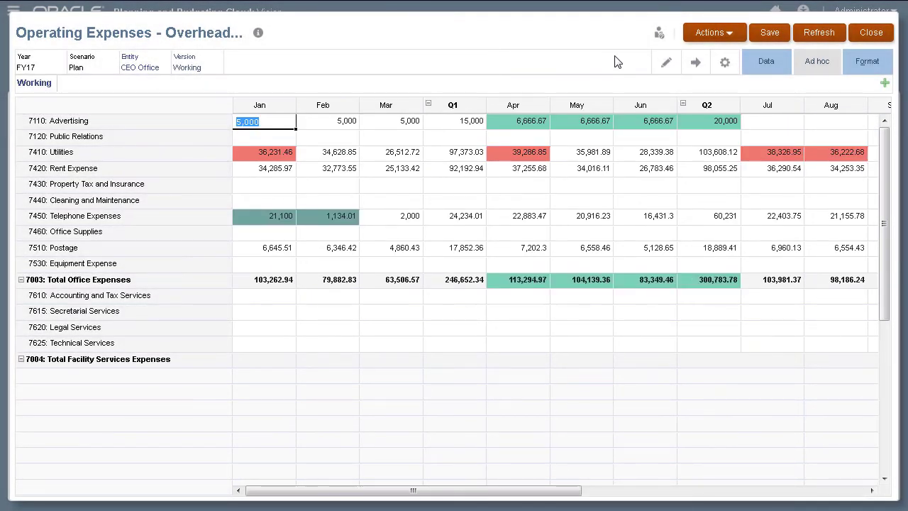
{"action": "left_click", "coordinate": [658, 34]}
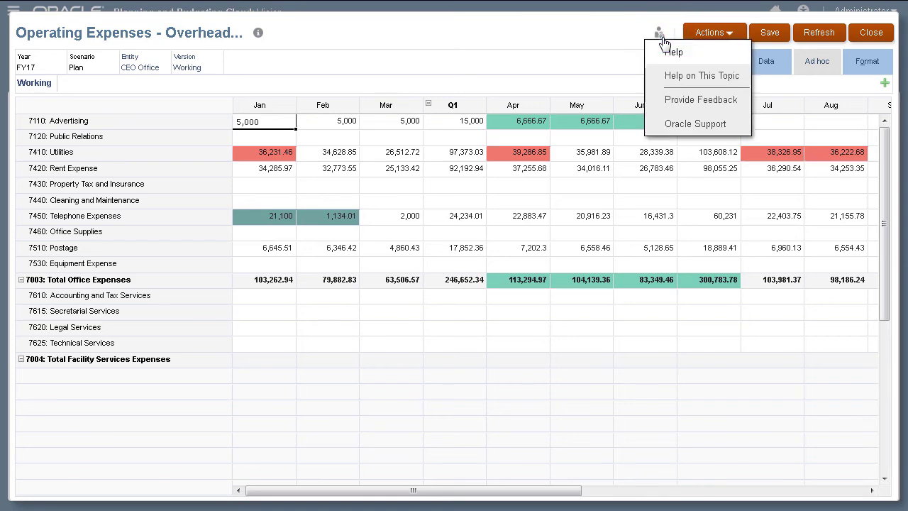
{"action": "left_click", "coordinate": [671, 75]}
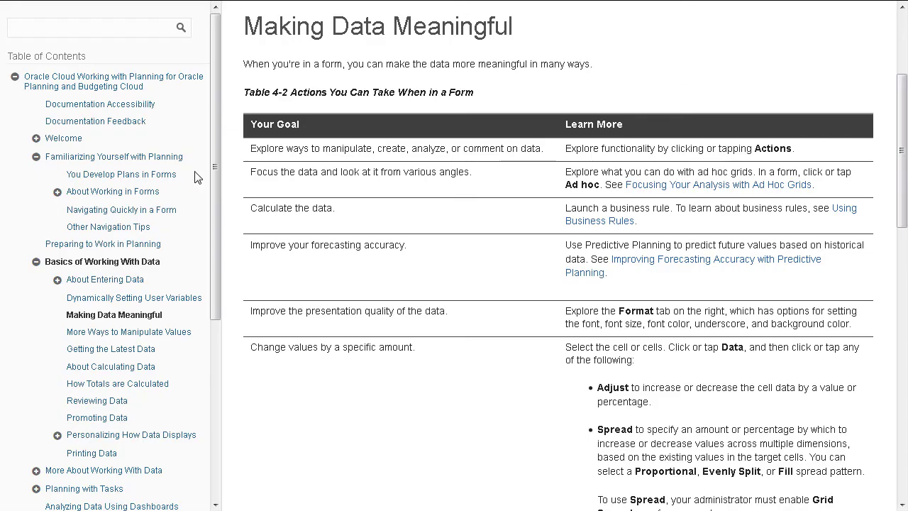
{"action": "left_click", "coordinate": [128, 210]}
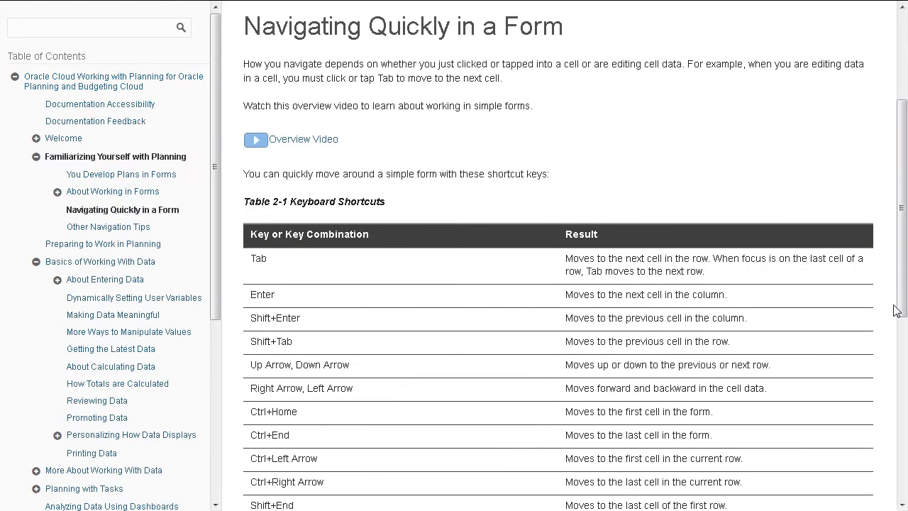
{"action": "scroll", "coordinate": [897, 333], "scroll_direction": "down", "scroll_amount": 3}
{"action": "scroll", "coordinate": [897, 284], "scroll_direction": "up", "scroll_amount": 5}
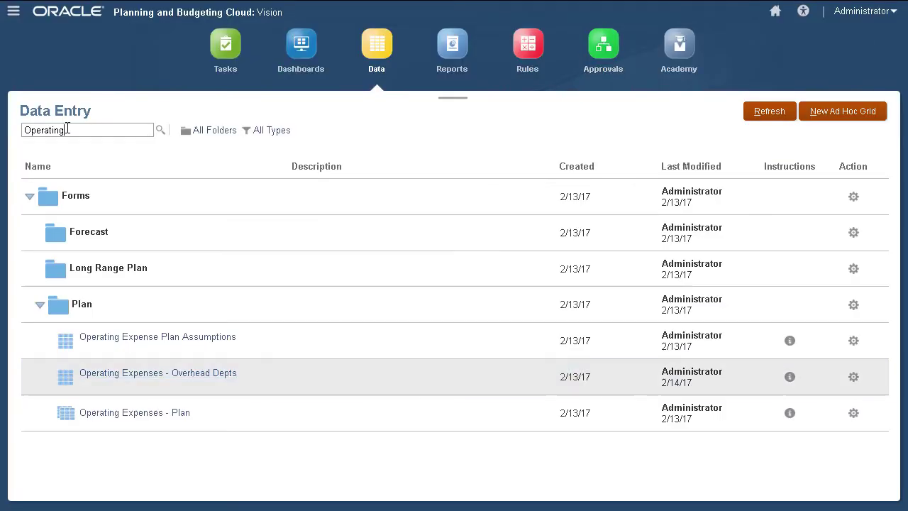
Search the data entry forms and open Project Assumptions
{"action": "left_click_drag", "start_coordinate": [67, 129], "coordinate": [21, 135]}
{"action": "type", "text": "Project Assumptio"}
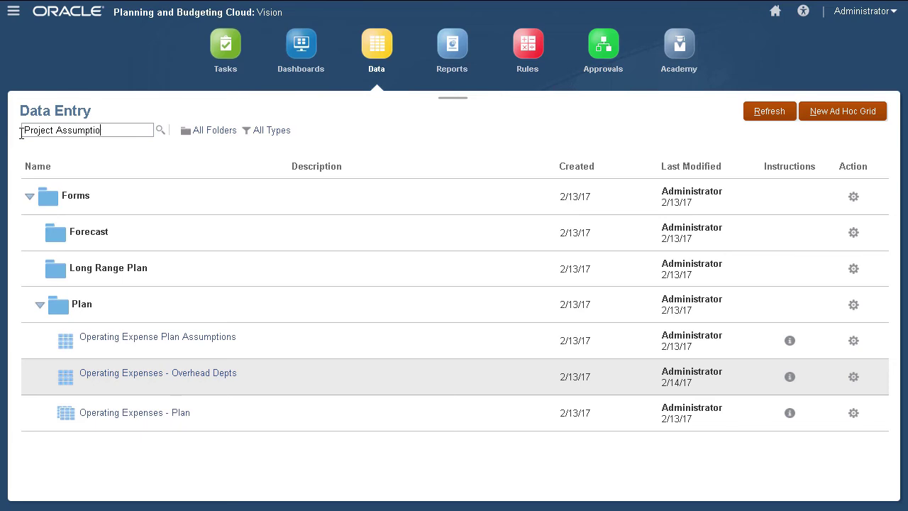
{"action": "type", "text": "ns"}
{"action": "left_click", "coordinate": [117, 337]}
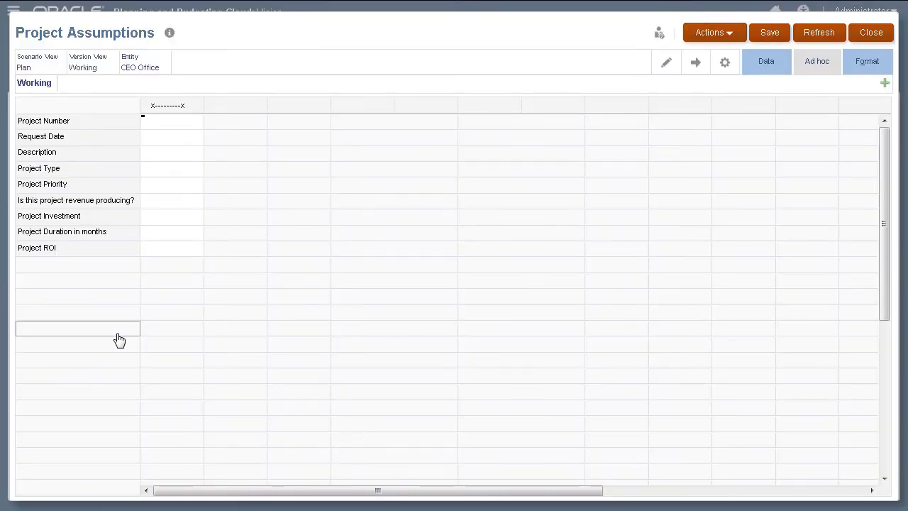
Enter Request Date 2/14/17 from the calendar and Project Type IT
{"action": "left_click", "coordinate": [195, 141]}
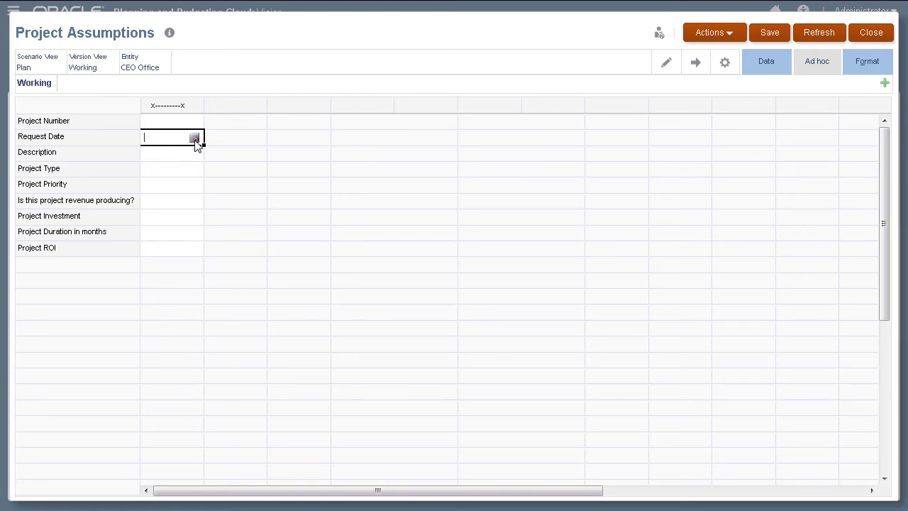
{"action": "left_click", "coordinate": [194, 138]}
{"action": "left_click", "coordinate": [122, 195]}
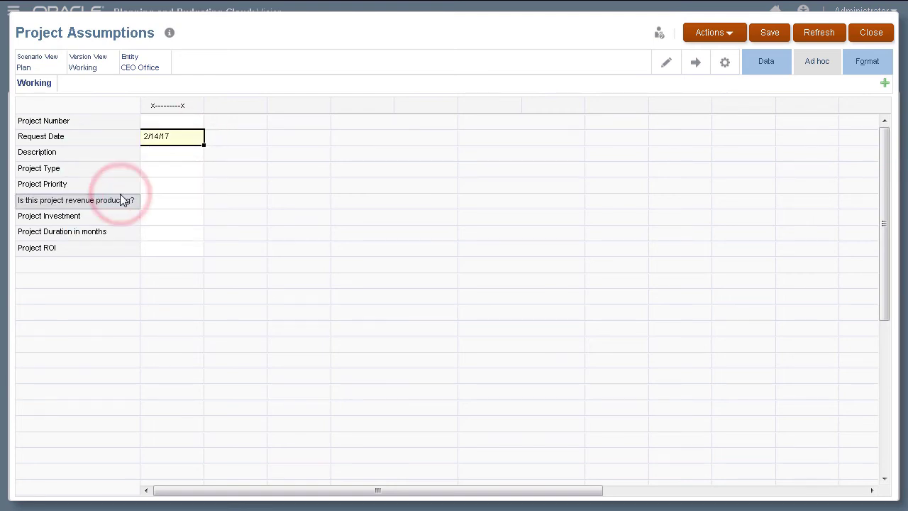
{"action": "left_click", "coordinate": [187, 170]}
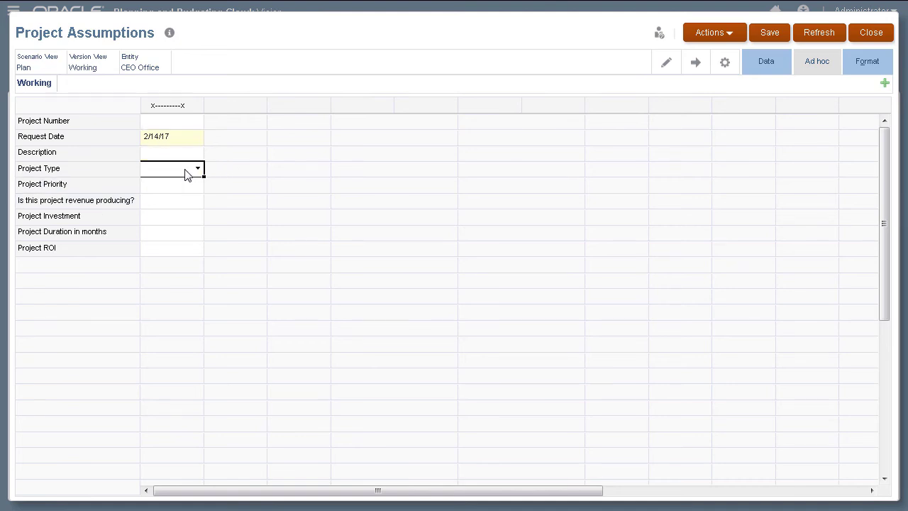
{"action": "left_click", "coordinate": [197, 169]}
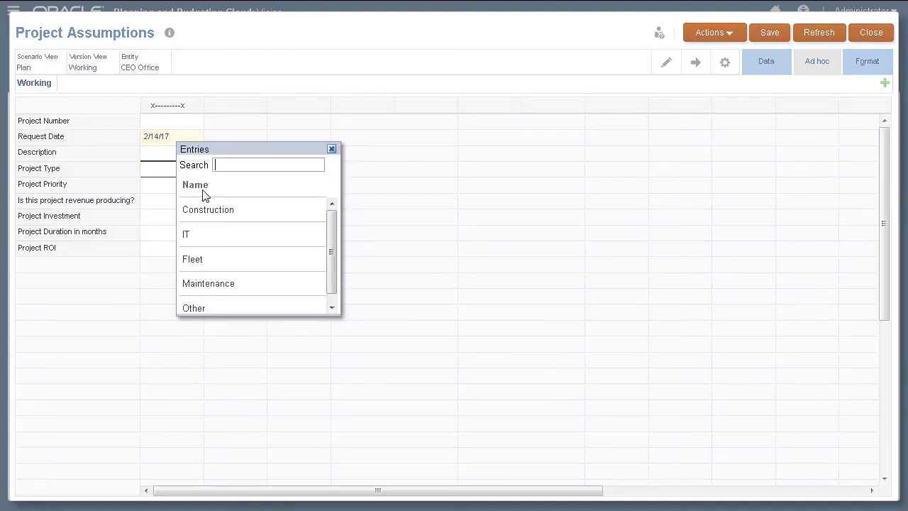
{"action": "left_click", "coordinate": [211, 236]}
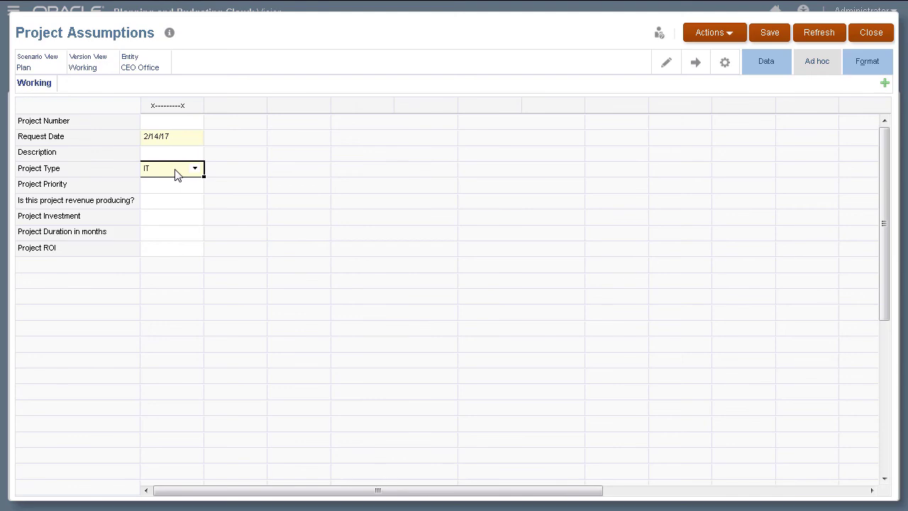
Close Project Assumptions discarding unsaved data, then return to the Welcome home page
{"action": "left_click", "coordinate": [866, 39]}
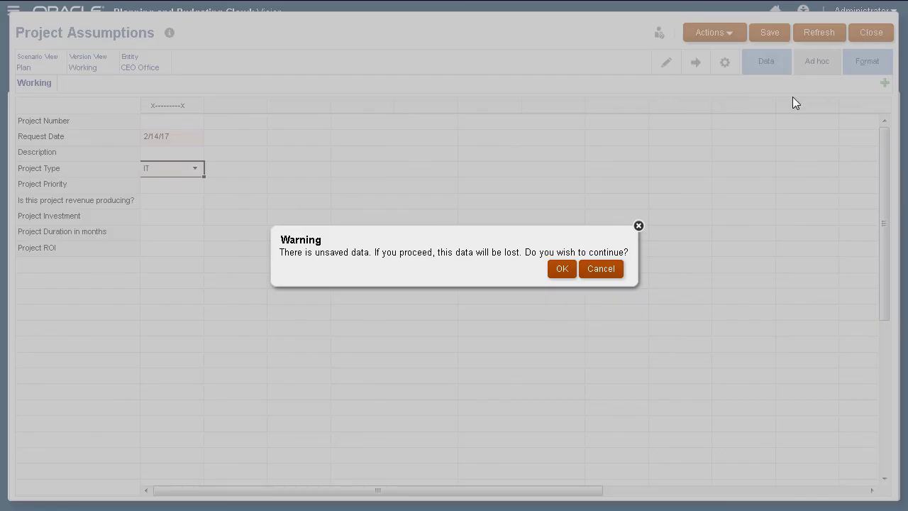
{"action": "left_click", "coordinate": [560, 271]}
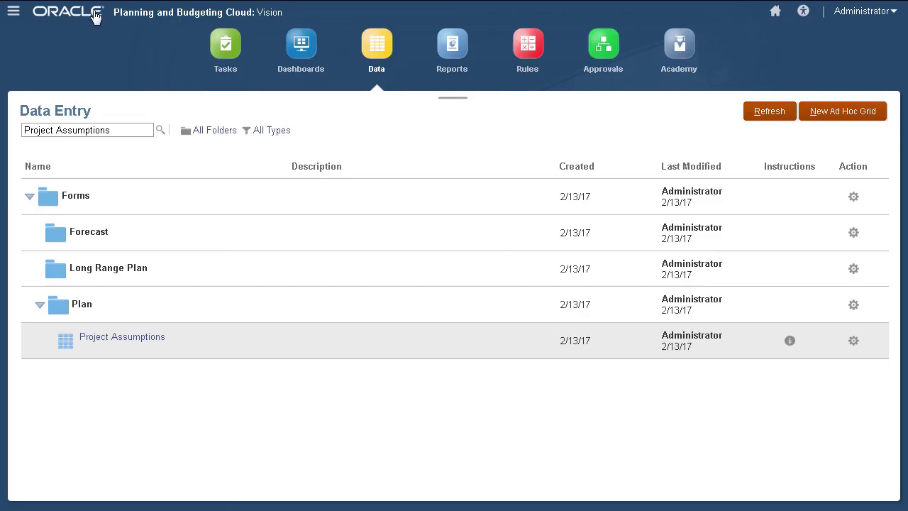
{"action": "left_click", "coordinate": [95, 15]}
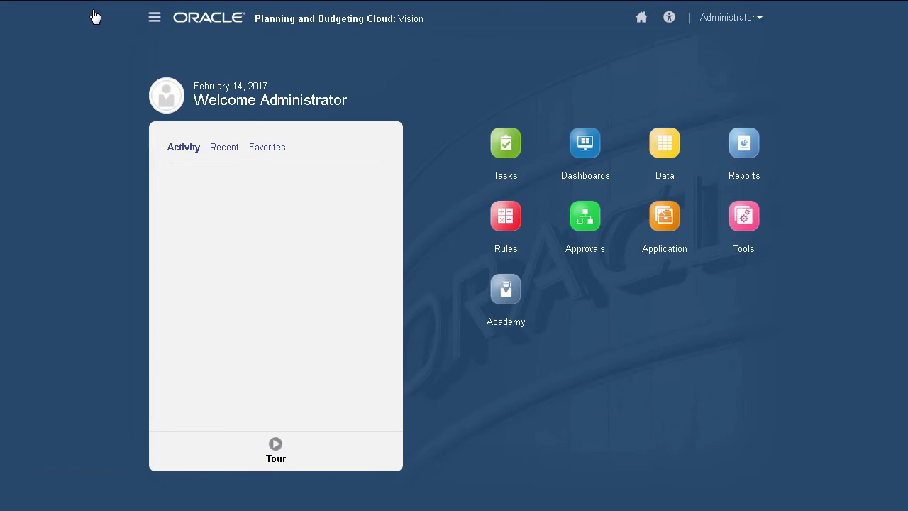